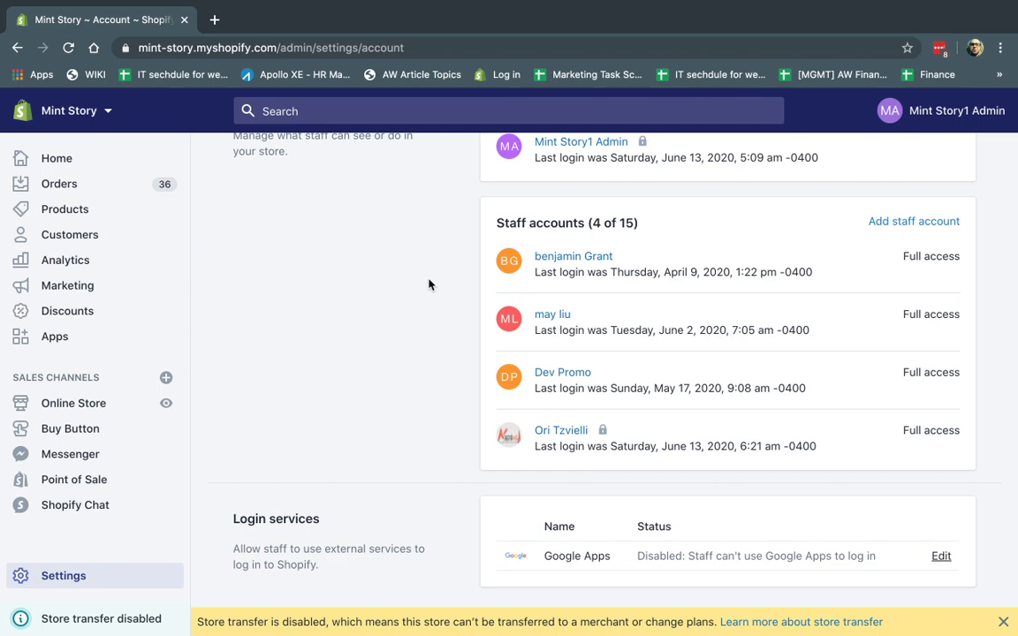
Switch to the staff member's browser window showing the Shopify Home dashboard.
key(ctrl+Right)
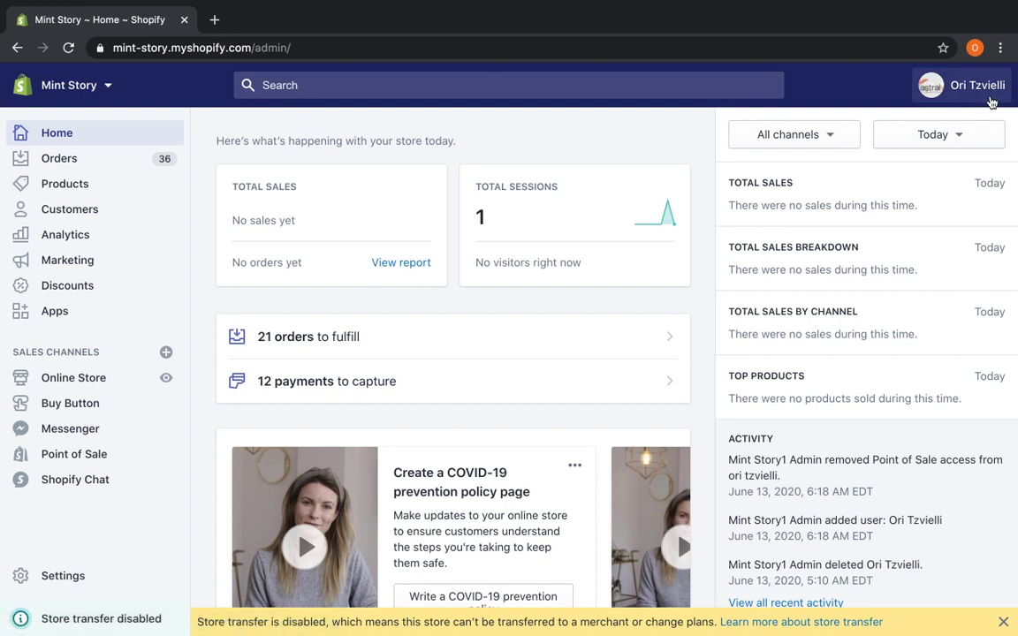
Log the staff member out and enter their login e-mail to continue.
click(990, 88)
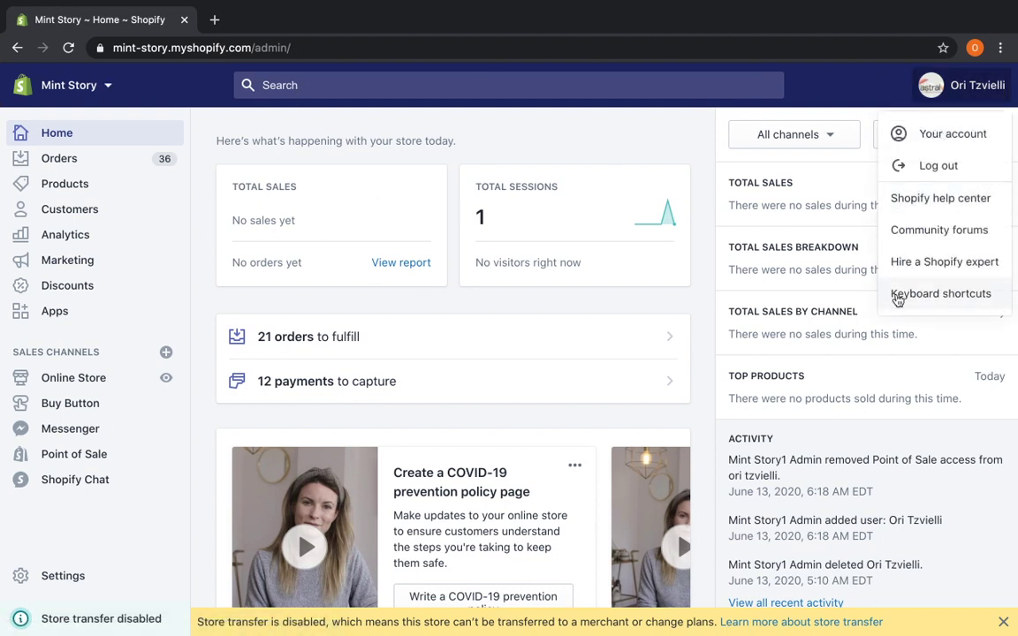
click(937, 168)
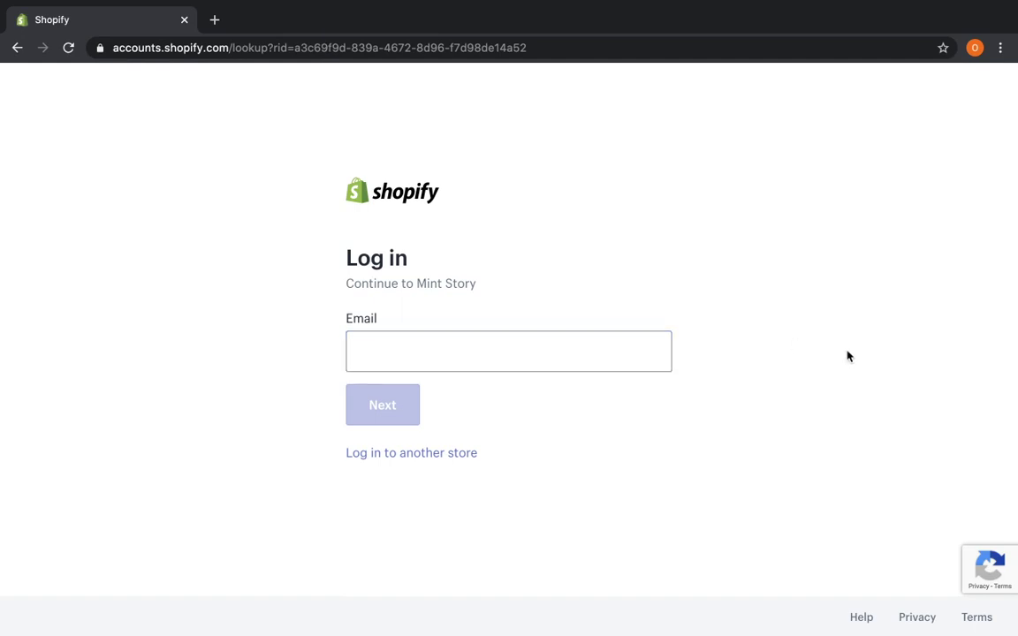
click(579, 348)
click(288, 341)
click(389, 402)
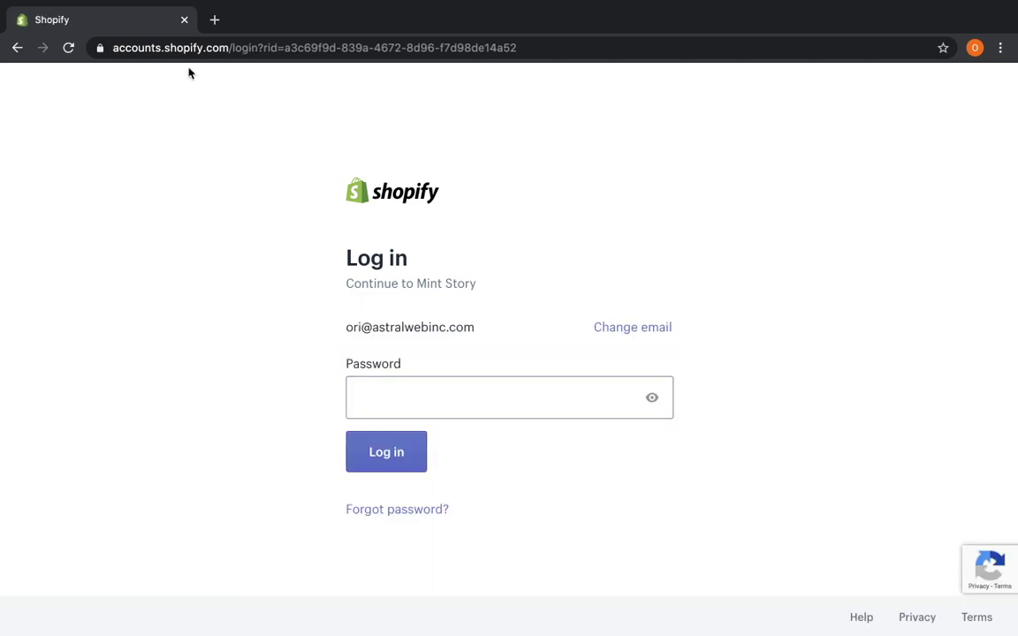
Go back to the e-mail step and clear the e-mail field.
click(16, 47)
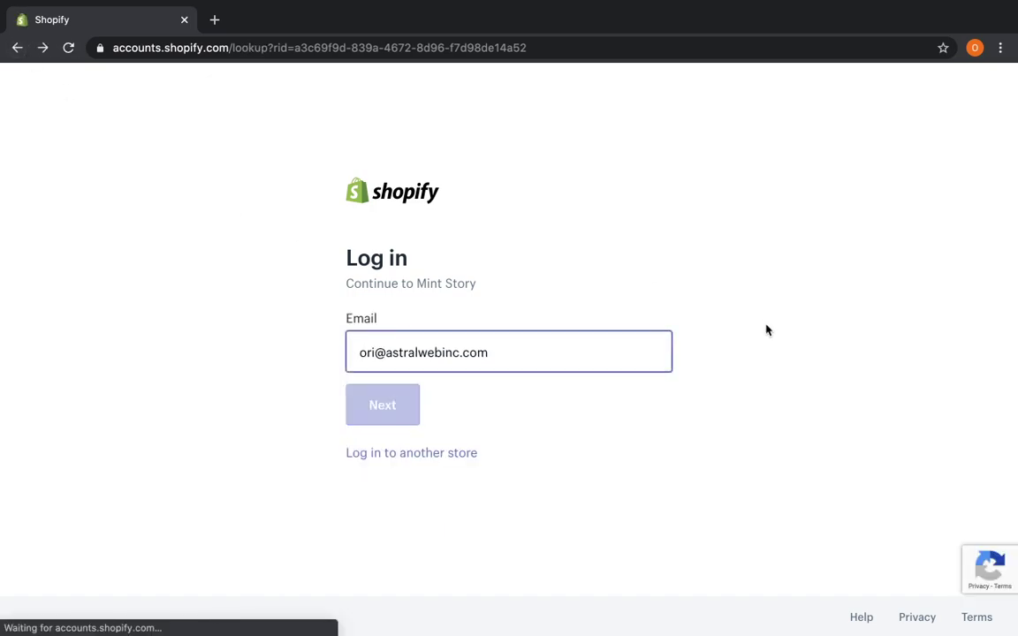
click(585, 354)
key(super+a)
key(BackSpace)
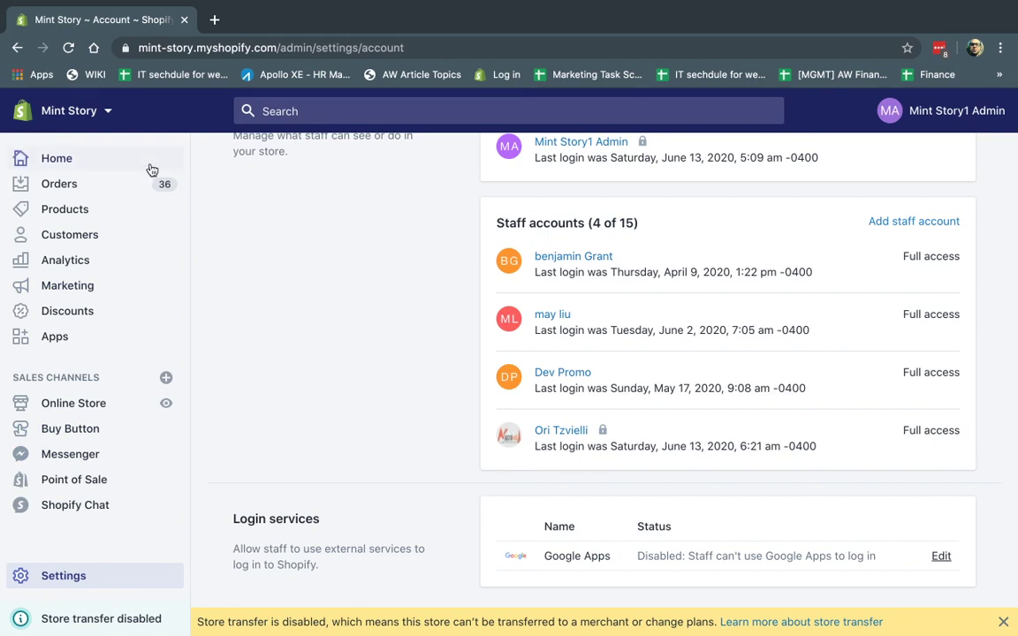
Open Settings > Plan and permissions and expand the Google Apps login options.
click(84, 575)
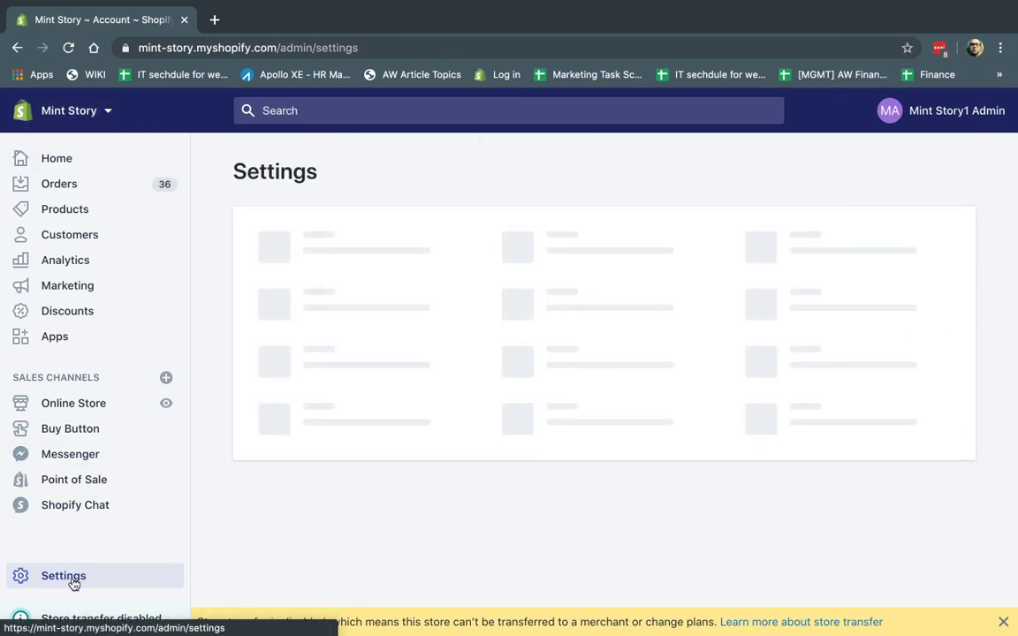
click(789, 245)
scroll(499, 386, down, 3)
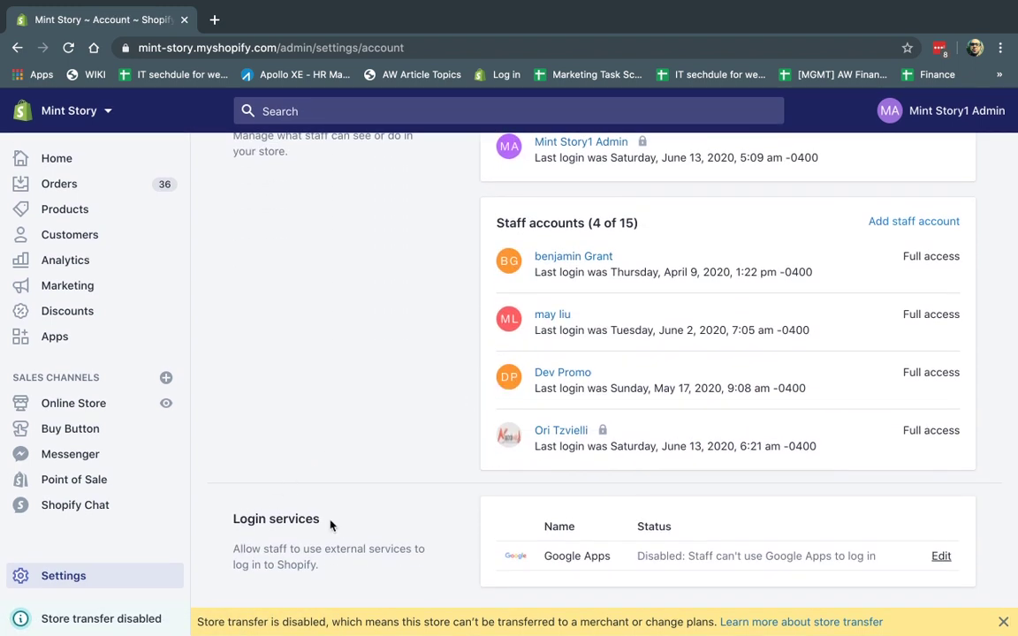
click(941, 556)
Enable Google Apps login with domain astralwebinc.com and save.
scroll(943, 559, down, 2)
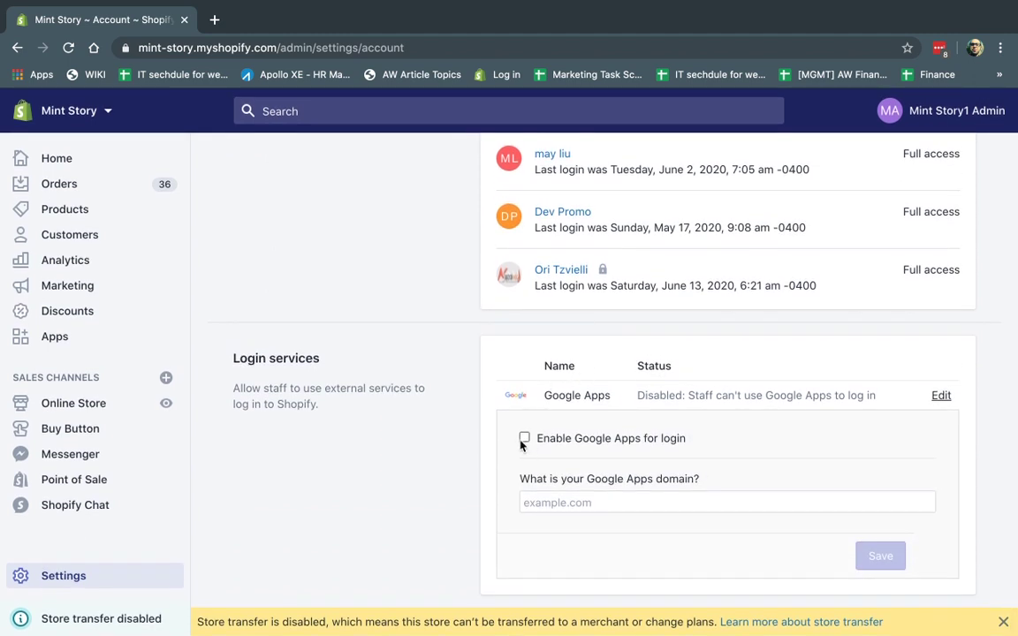
click(524, 438)
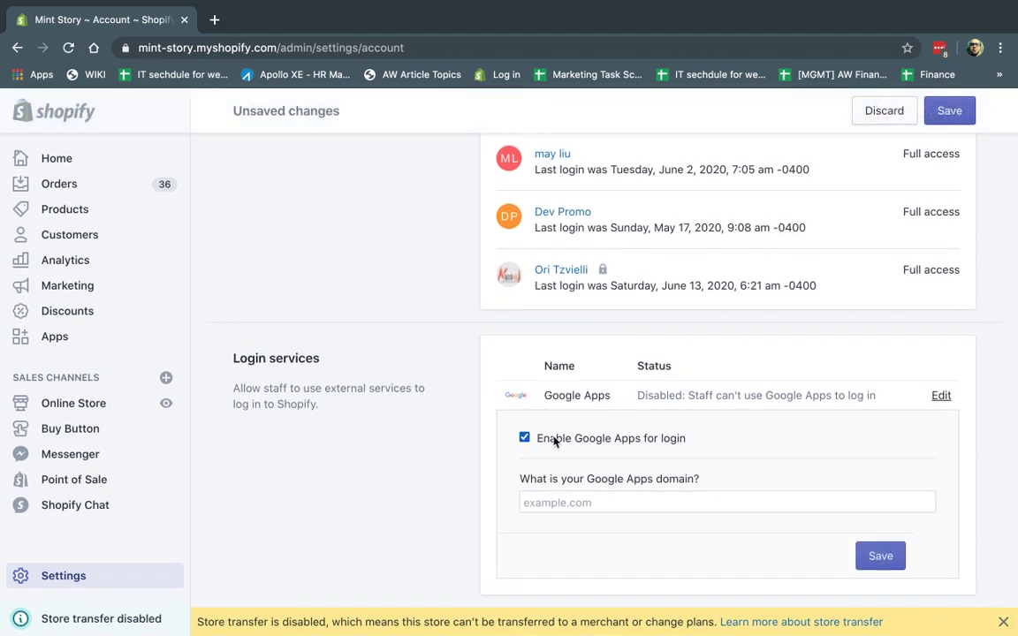
click(580, 502)
text(astralwebinc.com)
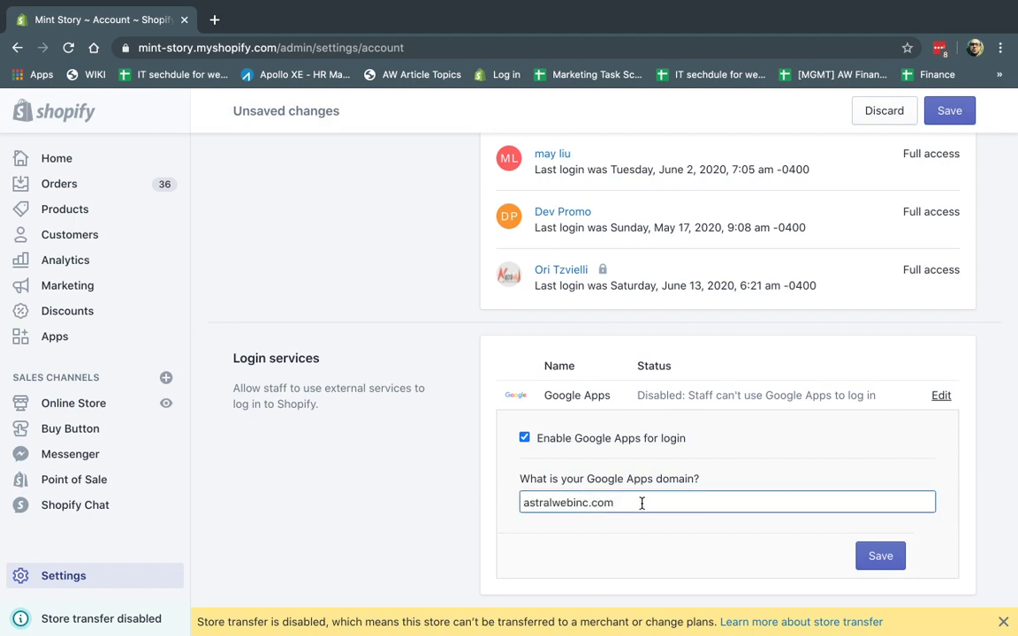
key(super+a)
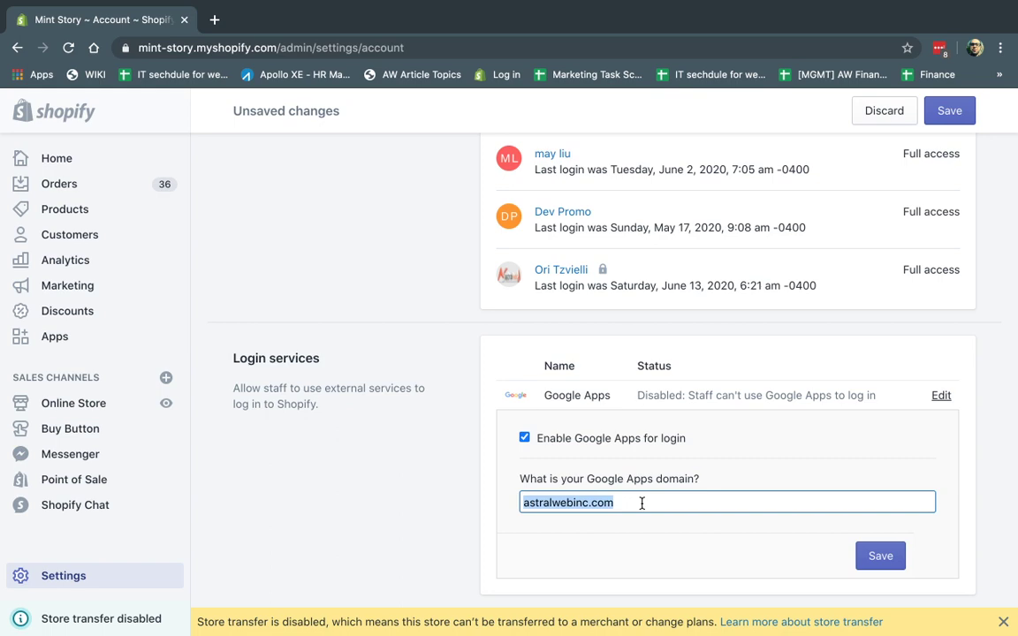
click(883, 556)
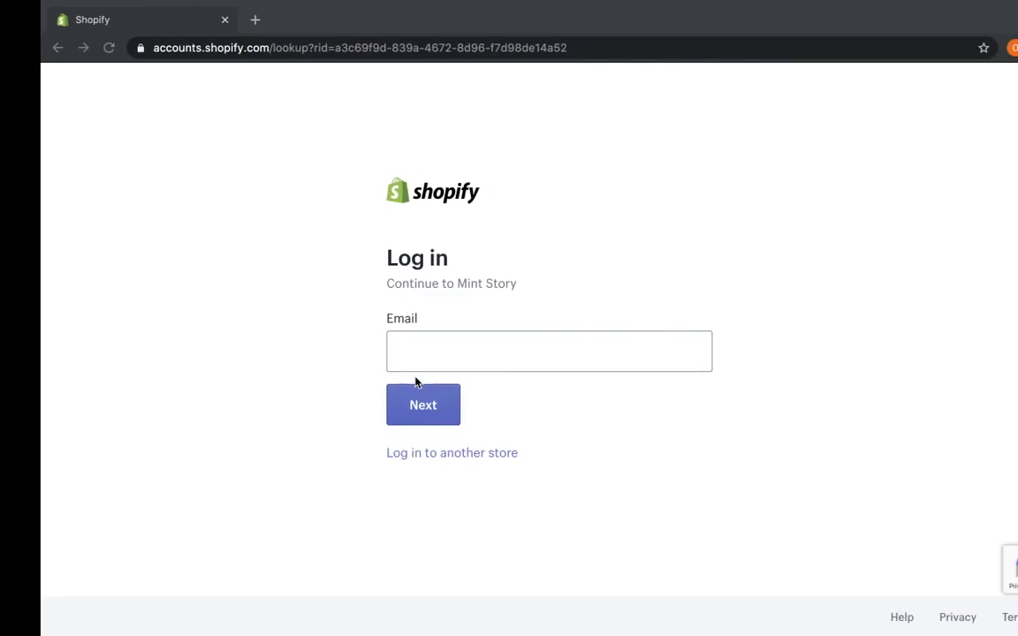
Load the store admin address in the staff window, log in with Google, then return to the owner's window.
click(357, 48)
text(https://mint-story.myshopify.com/admin/settings/account)
key(Return)
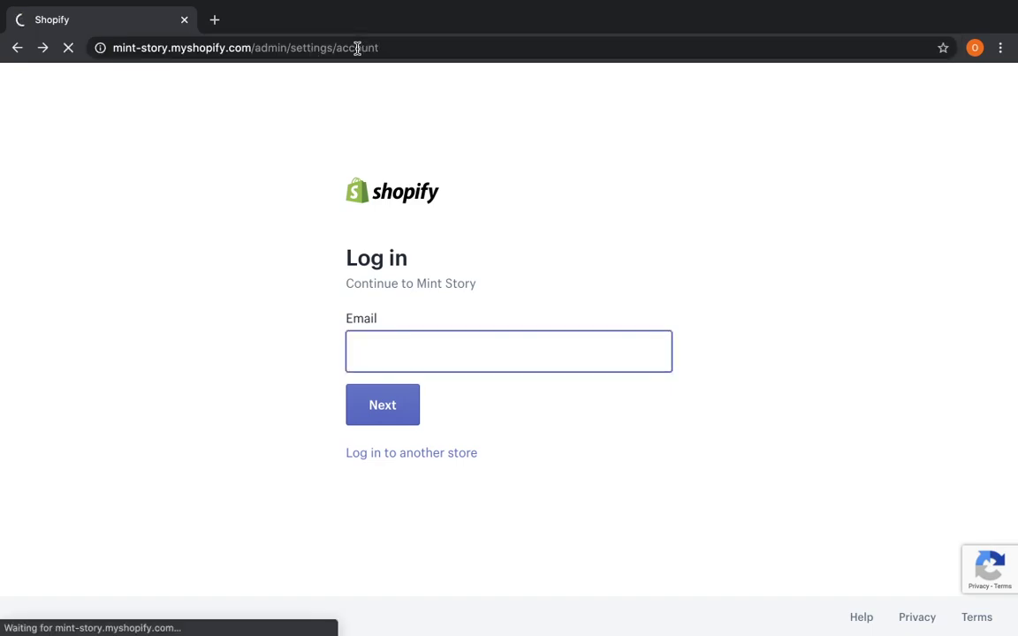
drag(291, 48, 518, 46)
key(BackSpace)
key(Return)
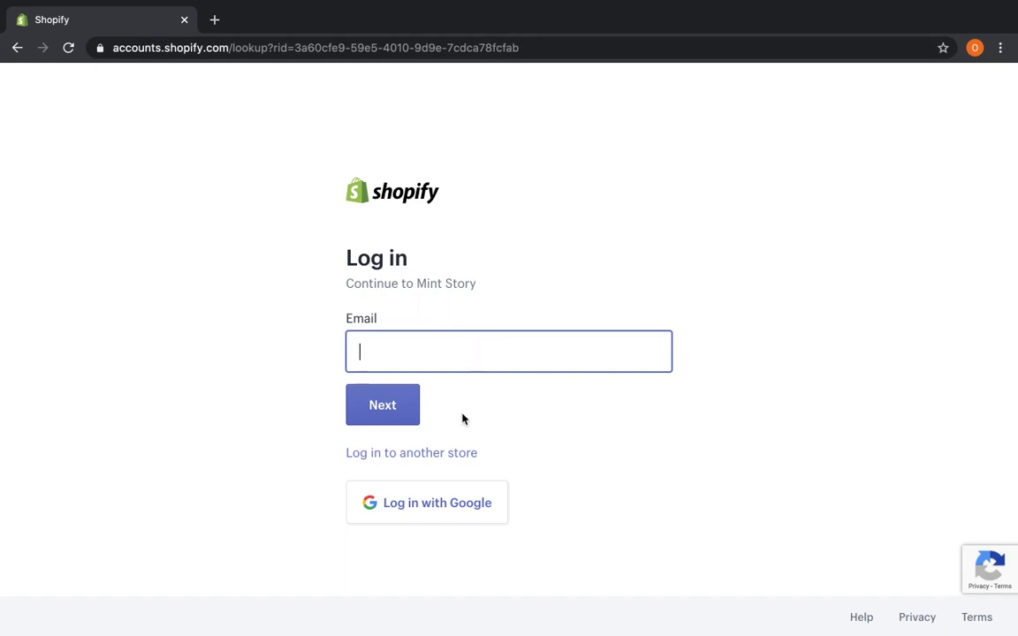
click(427, 518)
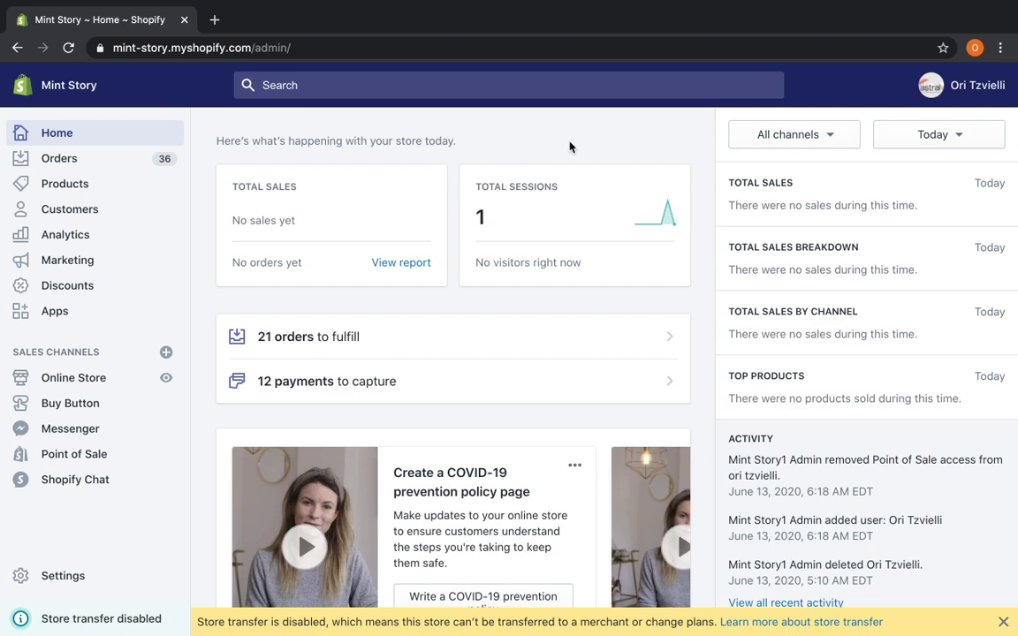
key(ctrl+Left)
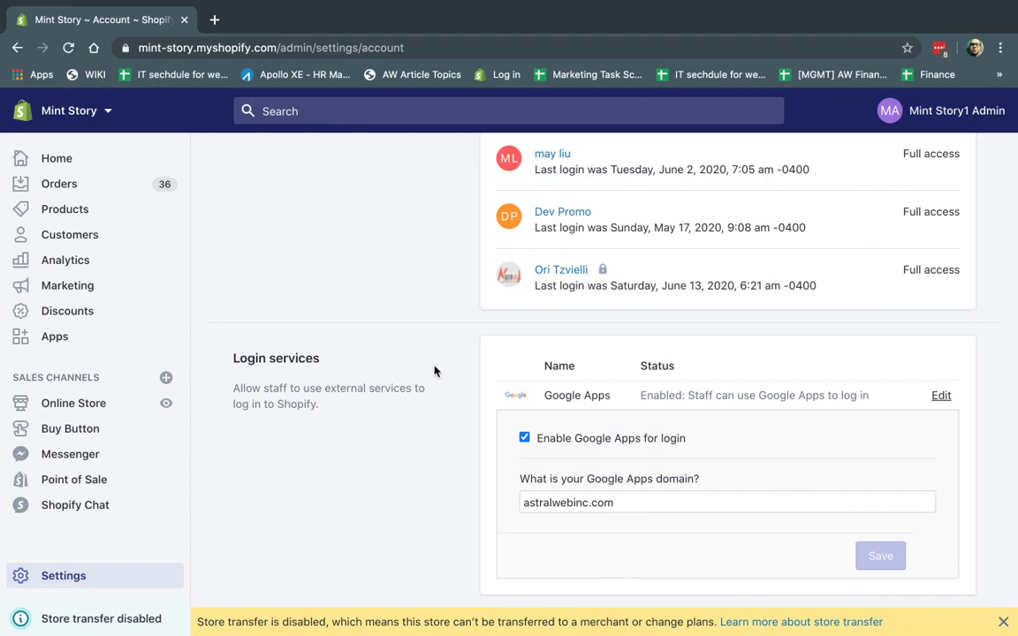
key(ctrl+Right)
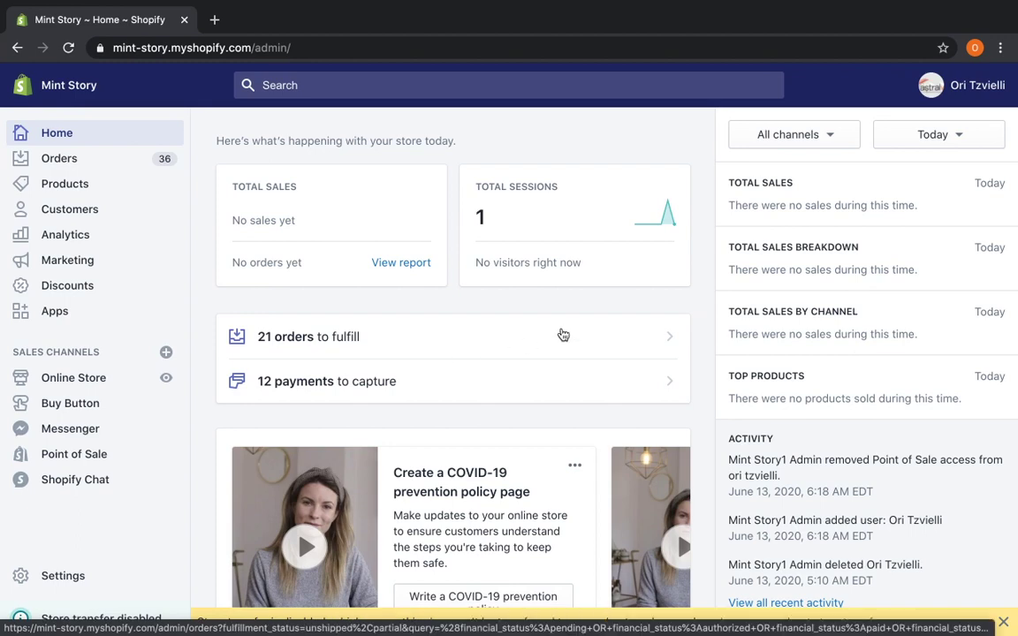
key(ctrl+Left)
scroll(442, 448, up, 1)
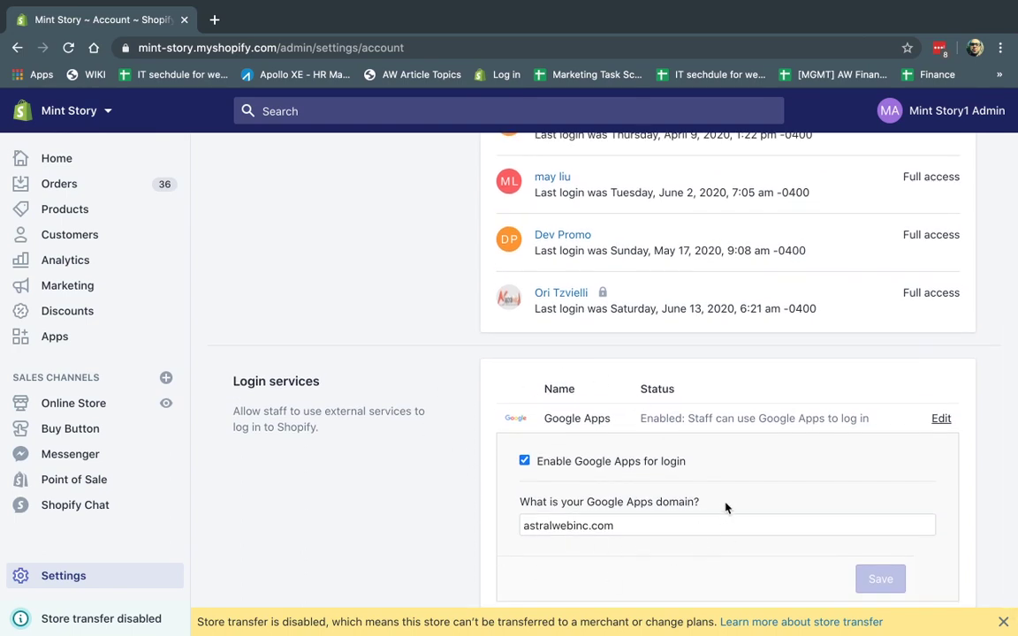
triple_click(611, 528)
scroll(610, 528, up, 4)
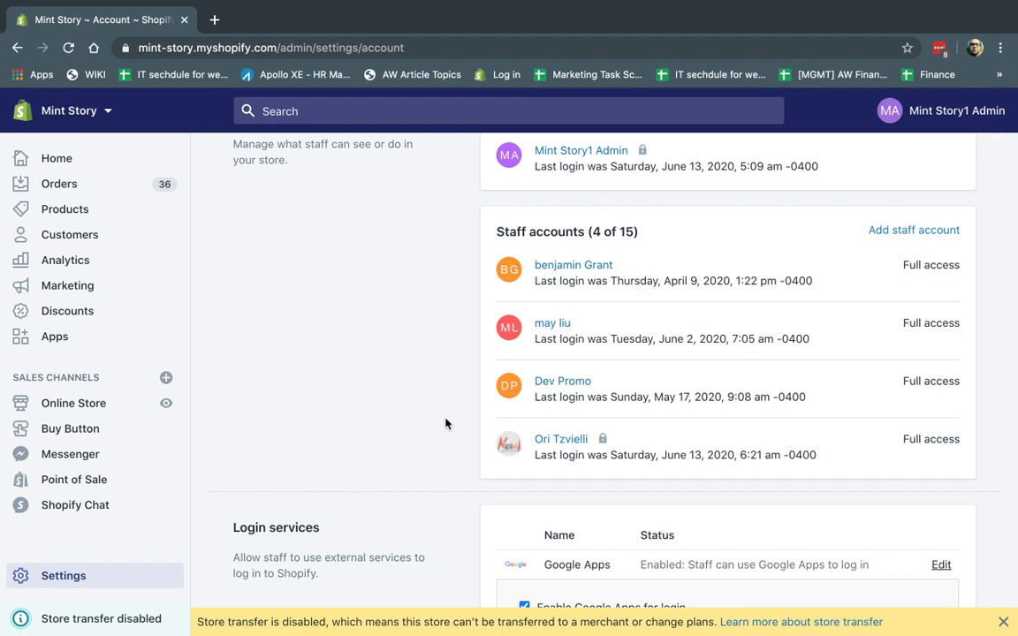
scroll(445, 424, down, 1)
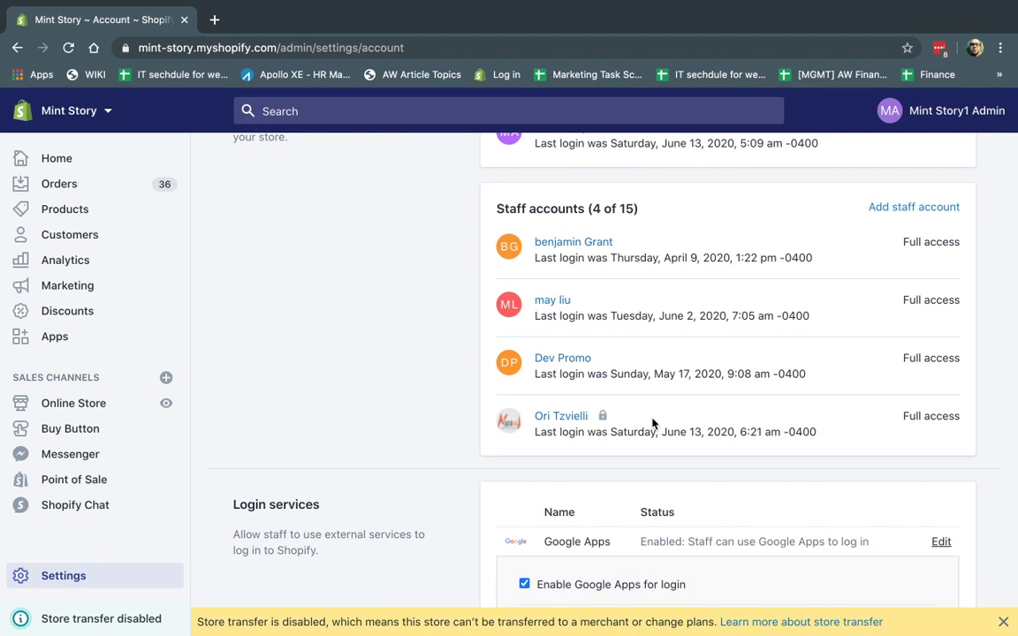
Add a staff account with the new member's company e-mail, keeping full permissions checked.
click(914, 209)
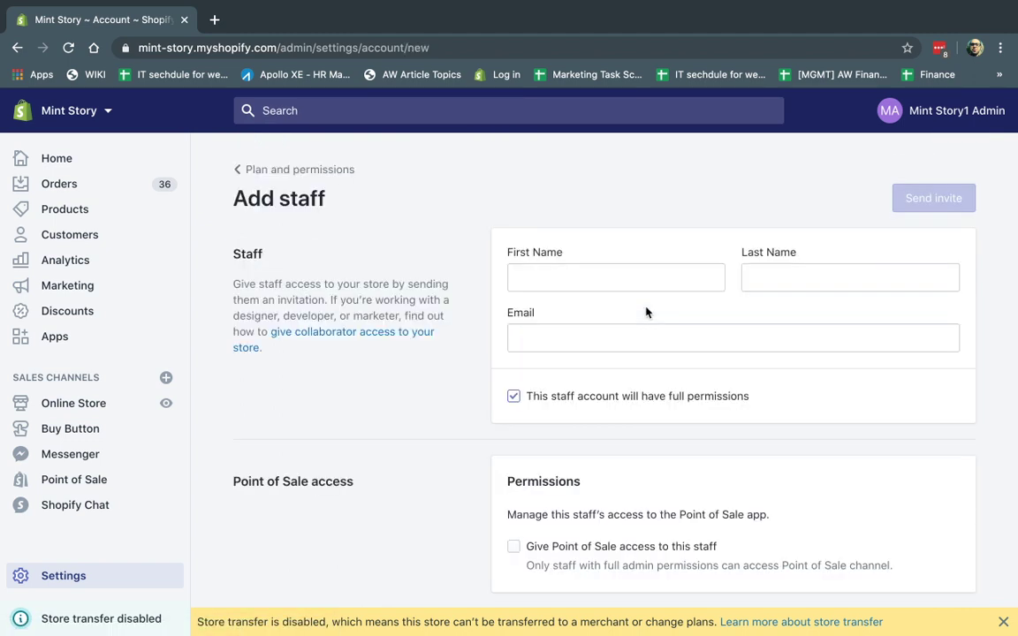
click(616, 340)
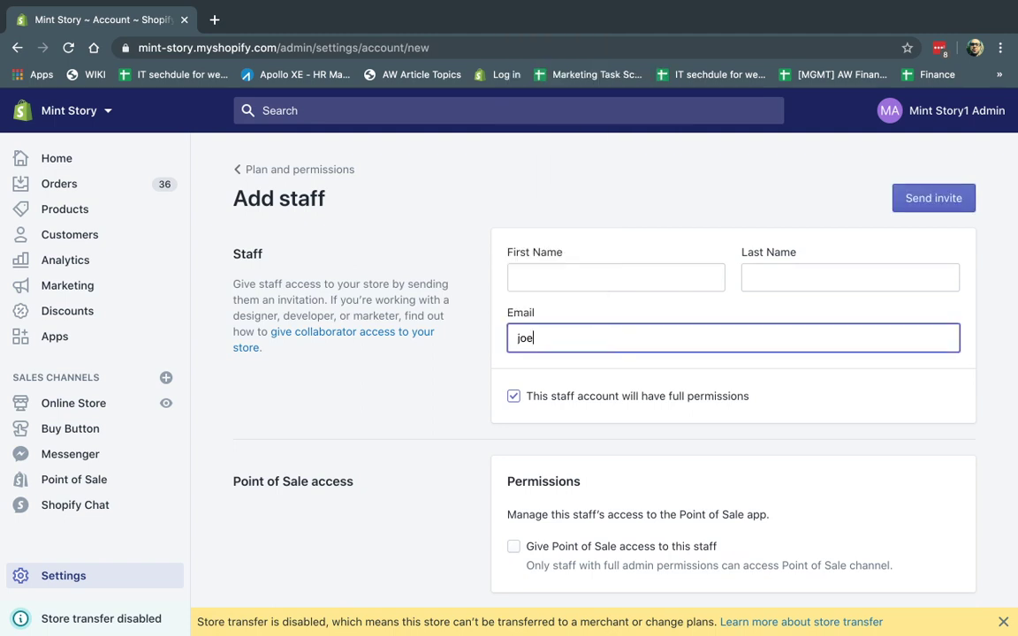
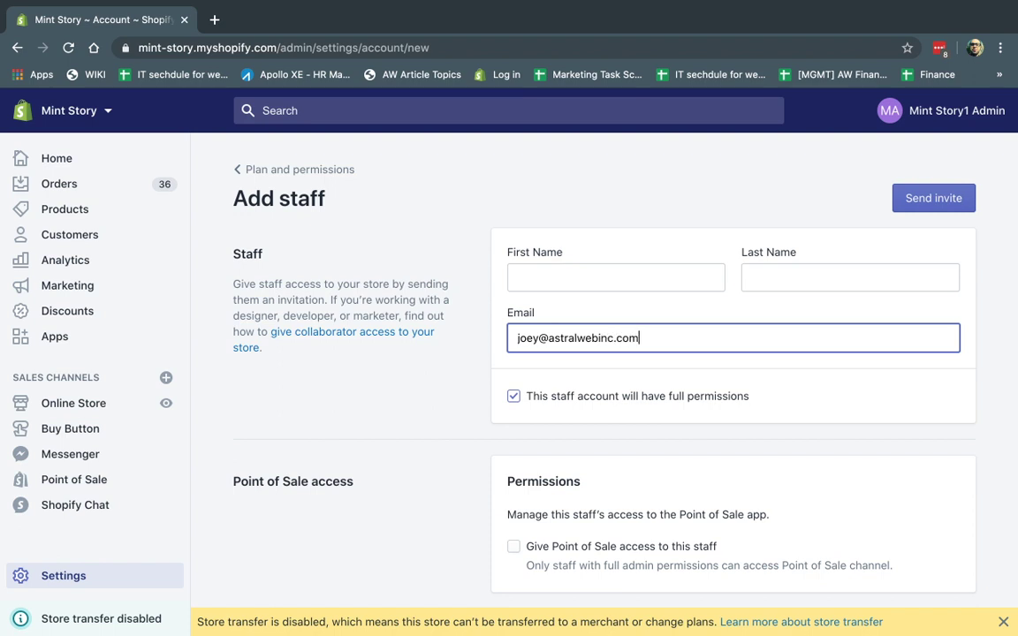
click(579, 396)
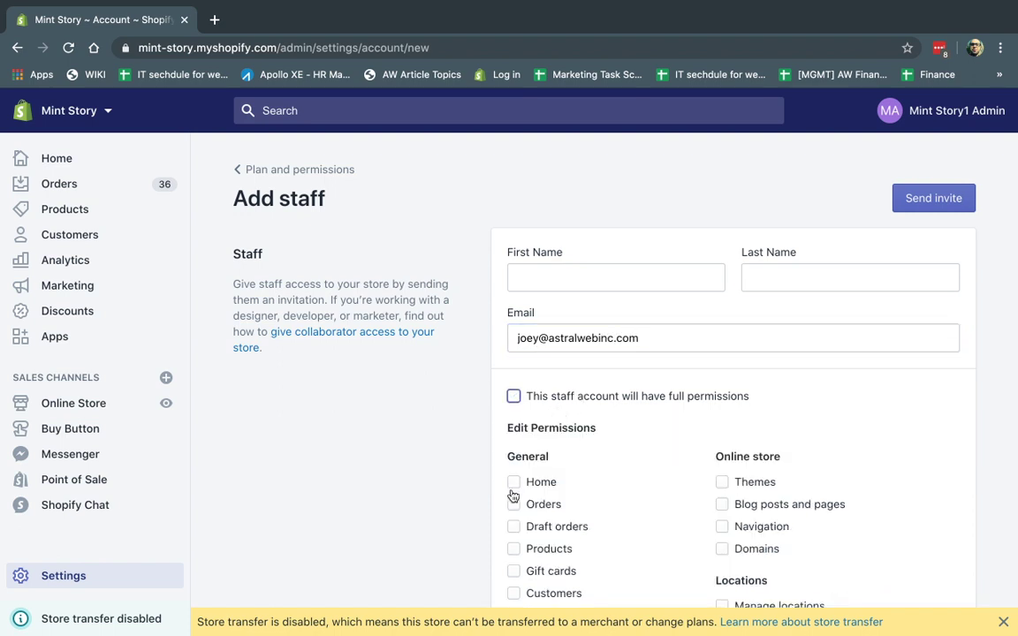
click(513, 482)
click(514, 505)
click(513, 395)
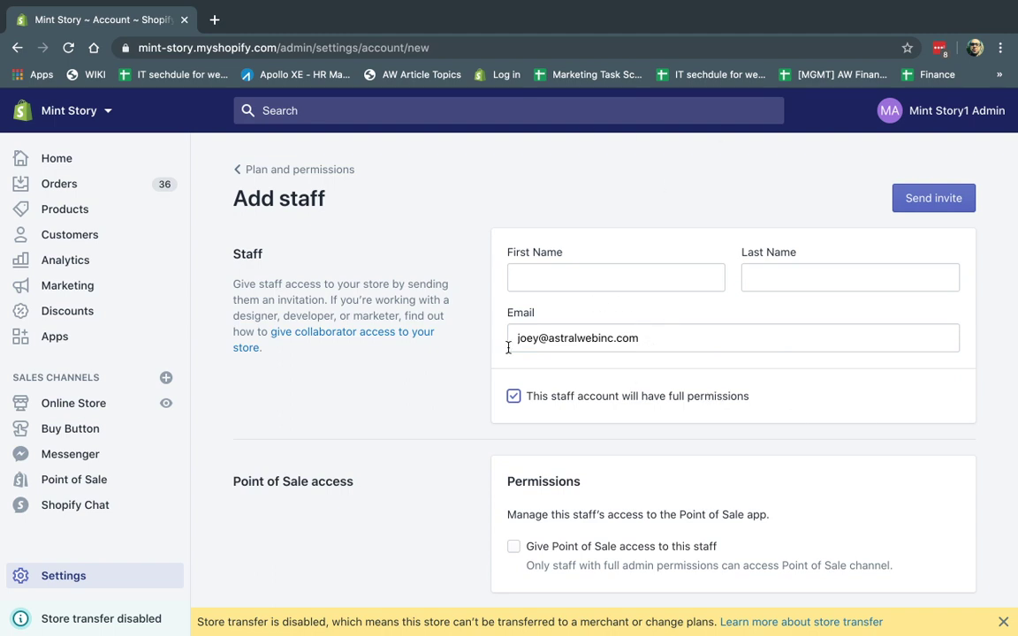
Back on Plan and permissions, replace the Google Apps domain with sustercompany.com.
click(295, 173)
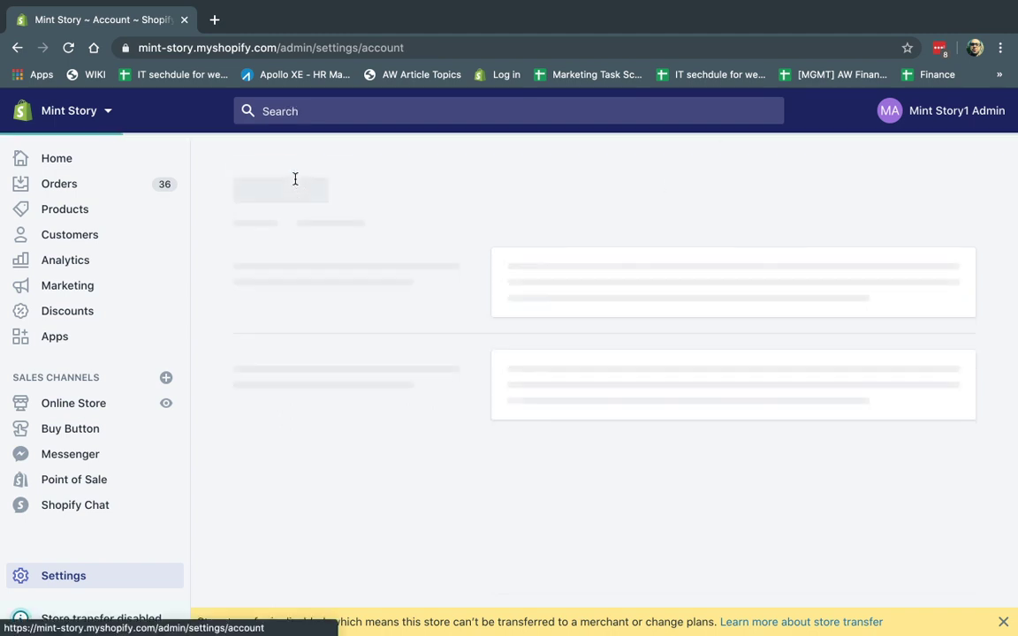
scroll(425, 409, down, 5)
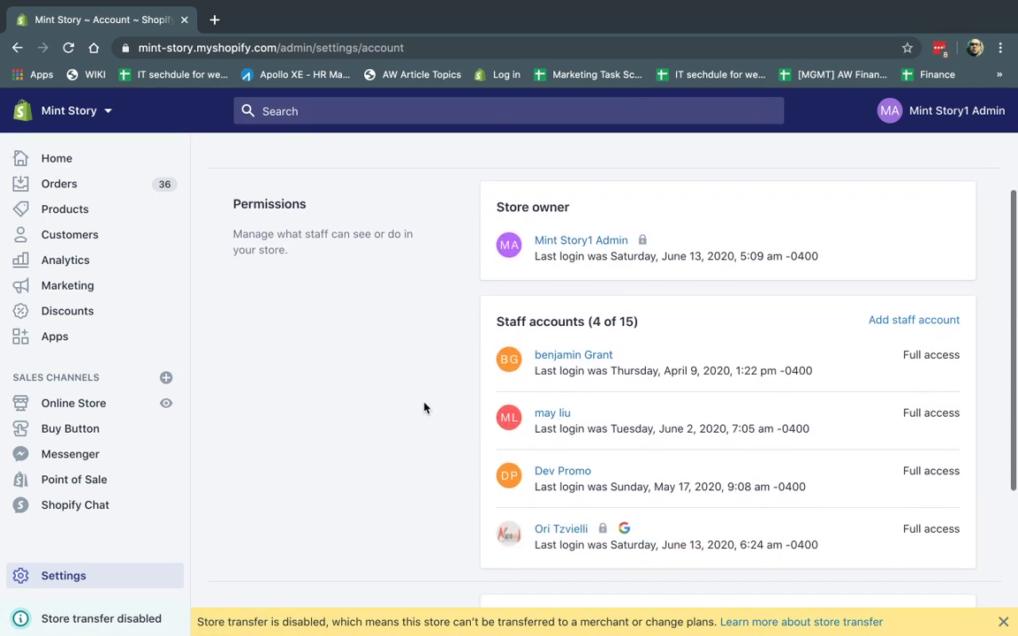
scroll(424, 408, down, 1)
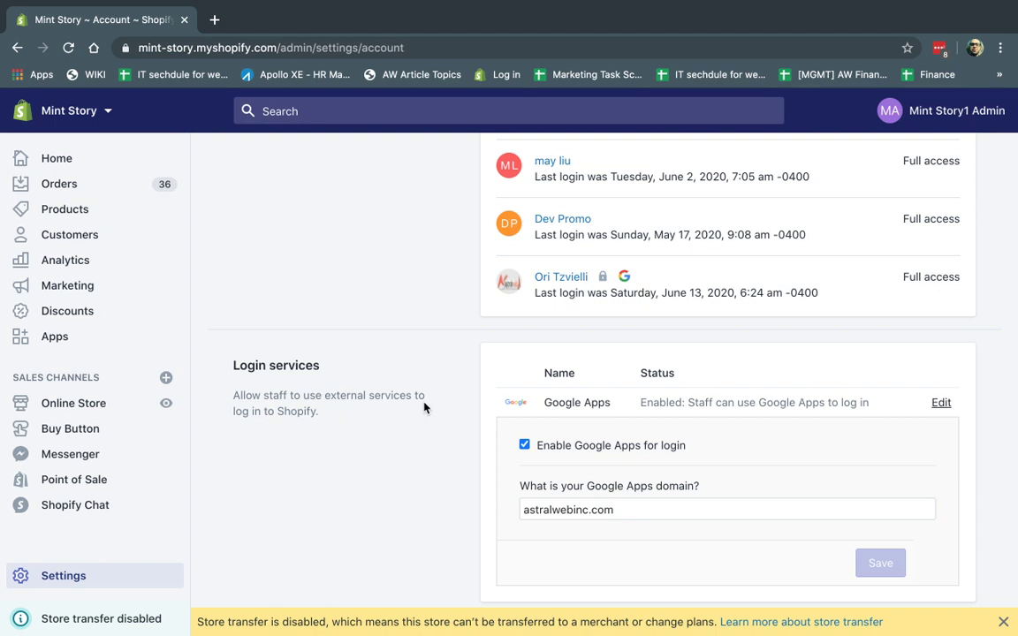
triple_click(613, 513)
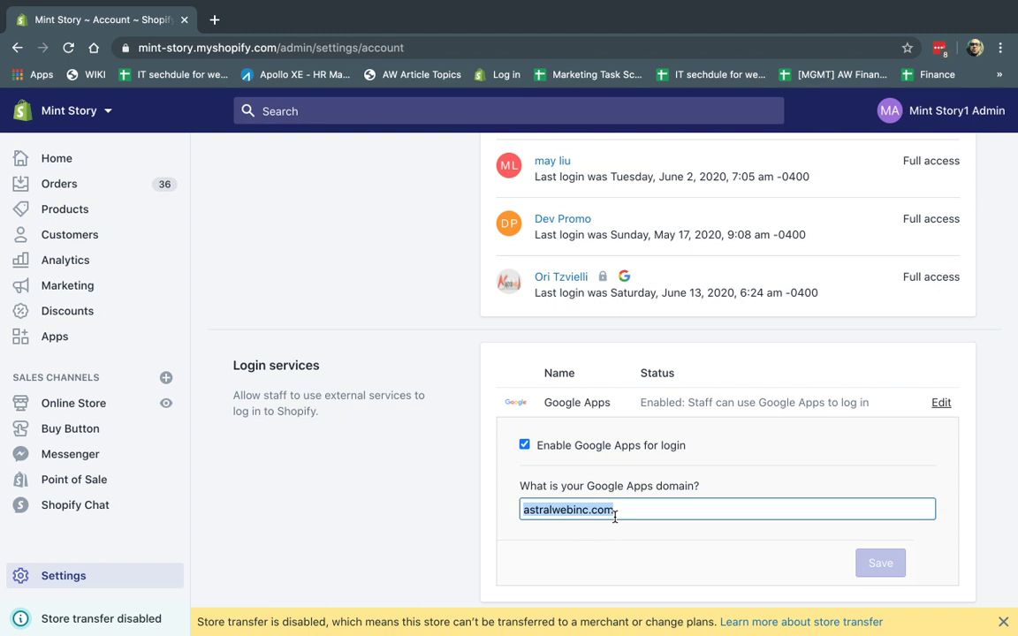
click(615, 518)
triple_click(629, 510)
text(sustercompany.com)
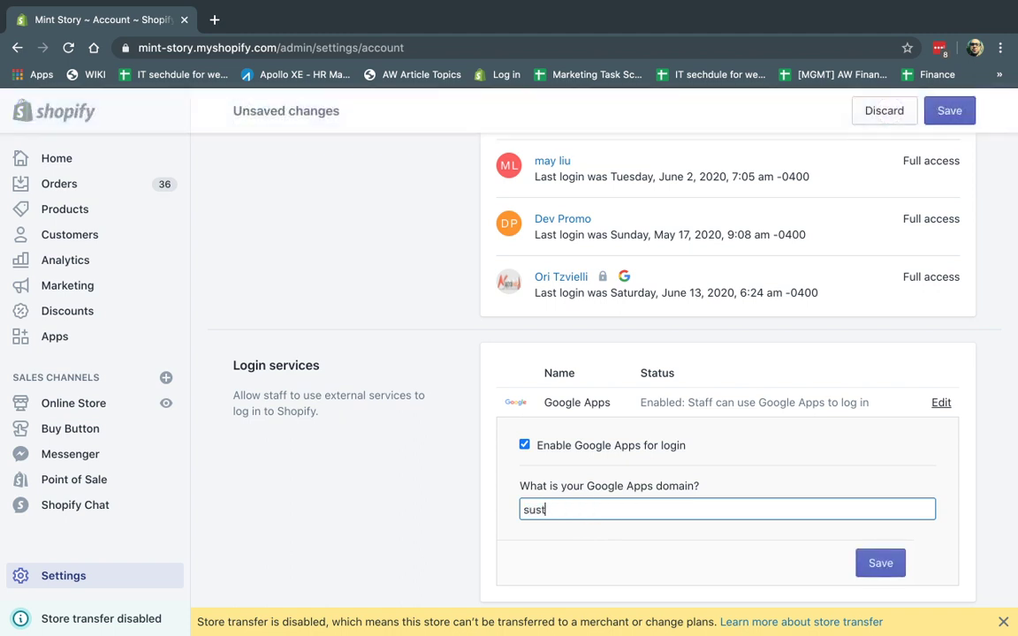